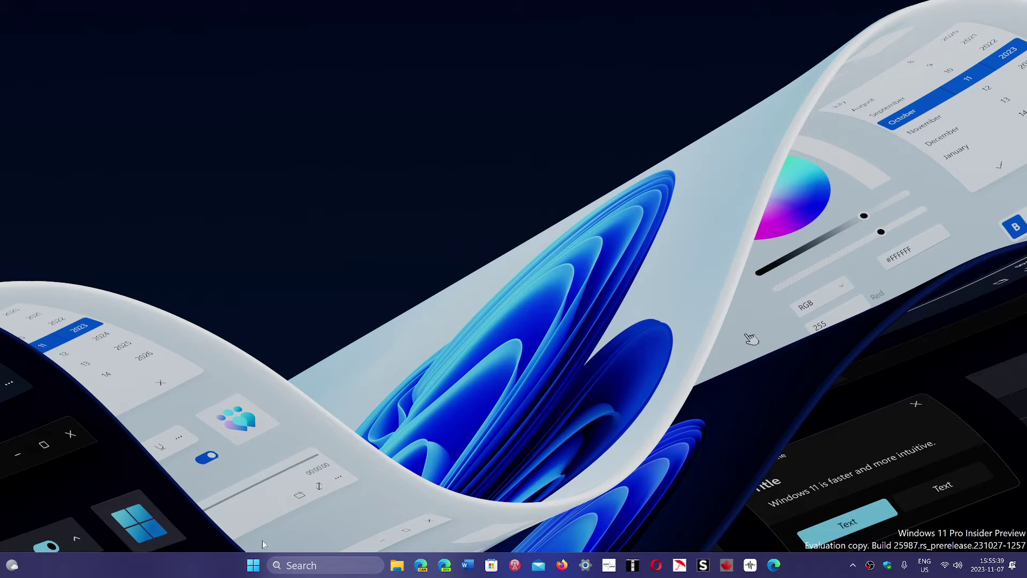
Open the Win+X quick-access menu from the Start button
right_click(254, 565)
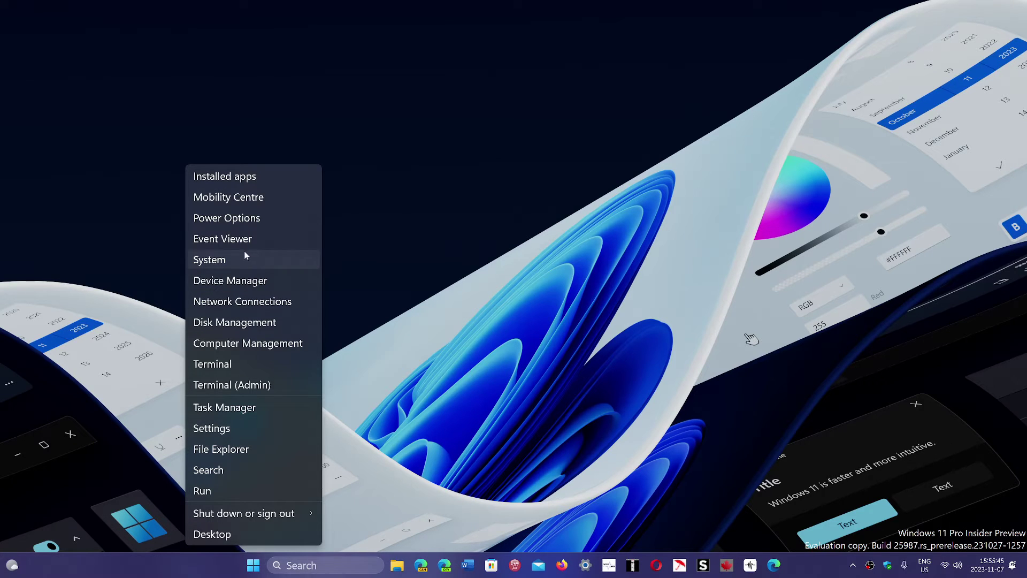
Launch Task Manager and show its Performance page with CPU usage and up time
click(246, 412)
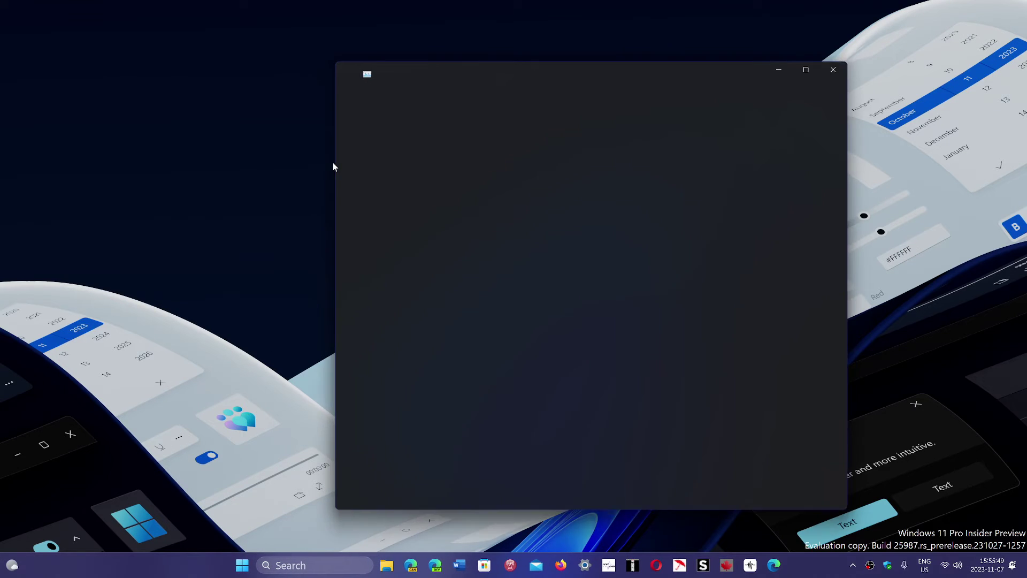
click(378, 136)
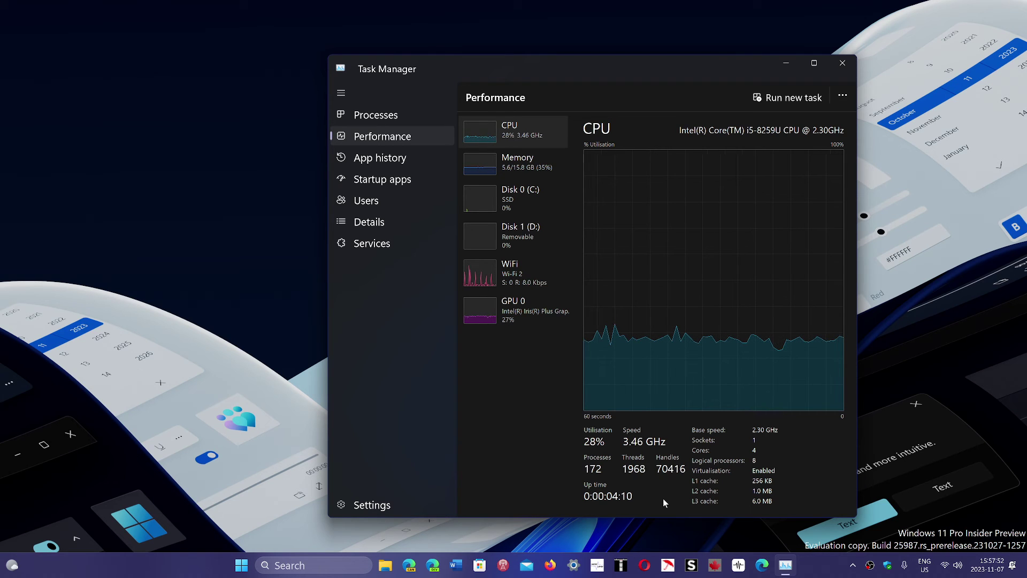
Check that Restart appears in the Start menu power options, then dismiss Start
click(240, 567)
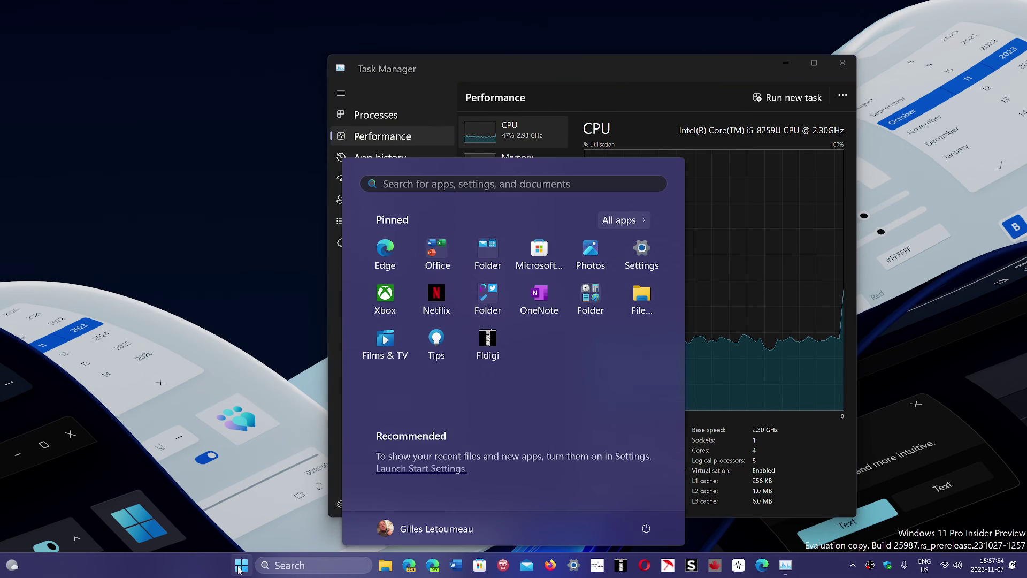
click(645, 530)
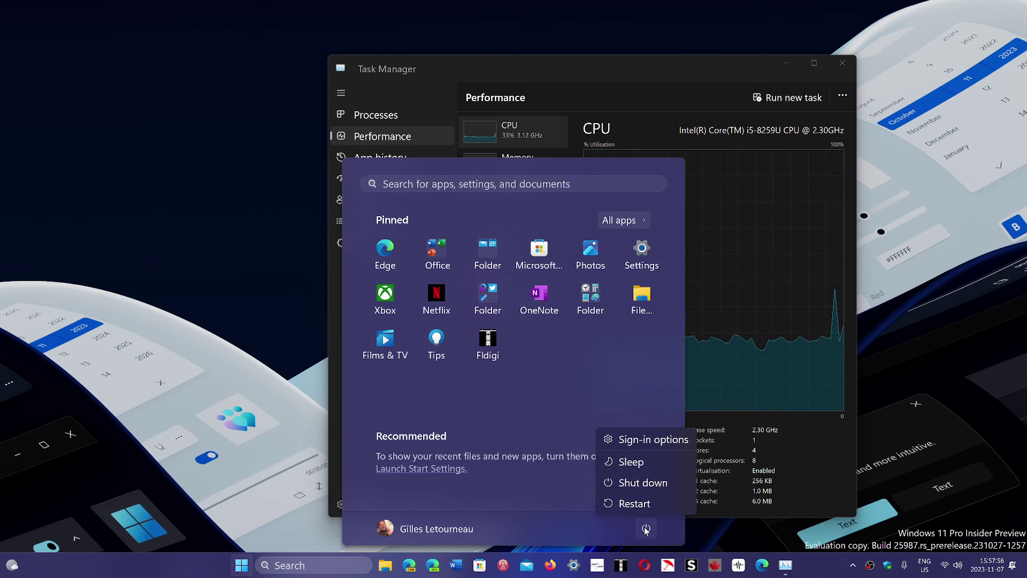
key(Escape)
click(832, 486)
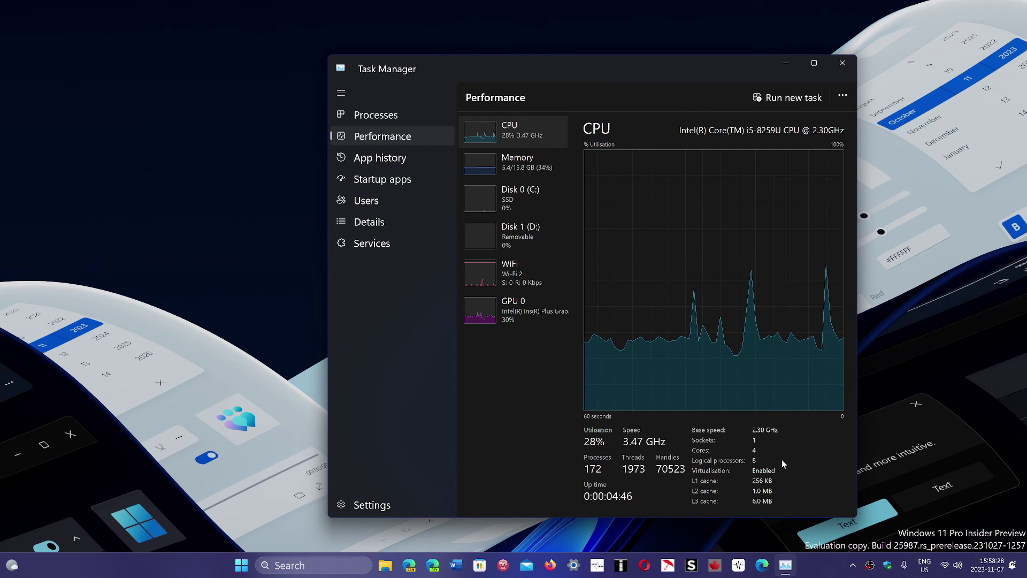
click(821, 546)
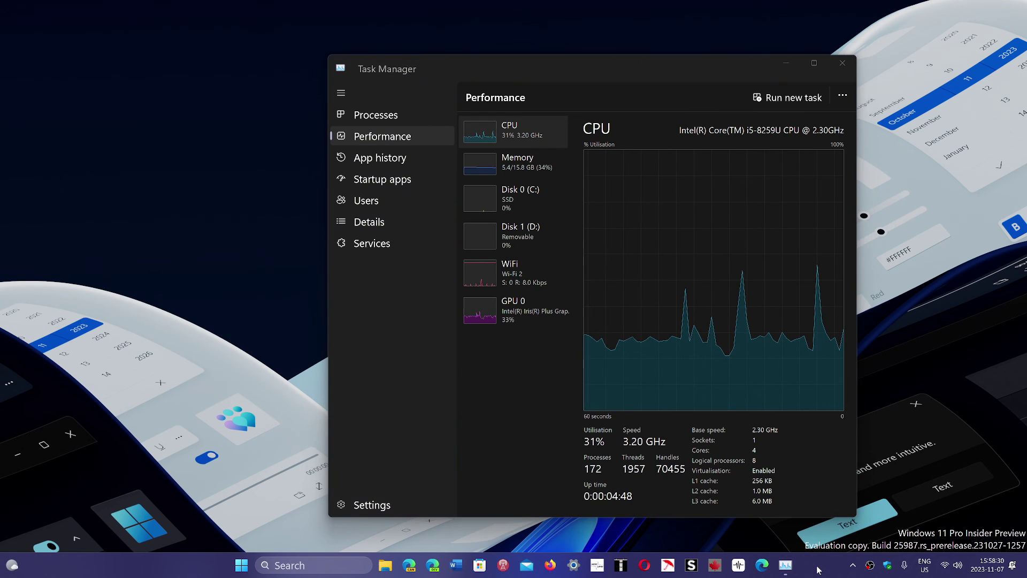